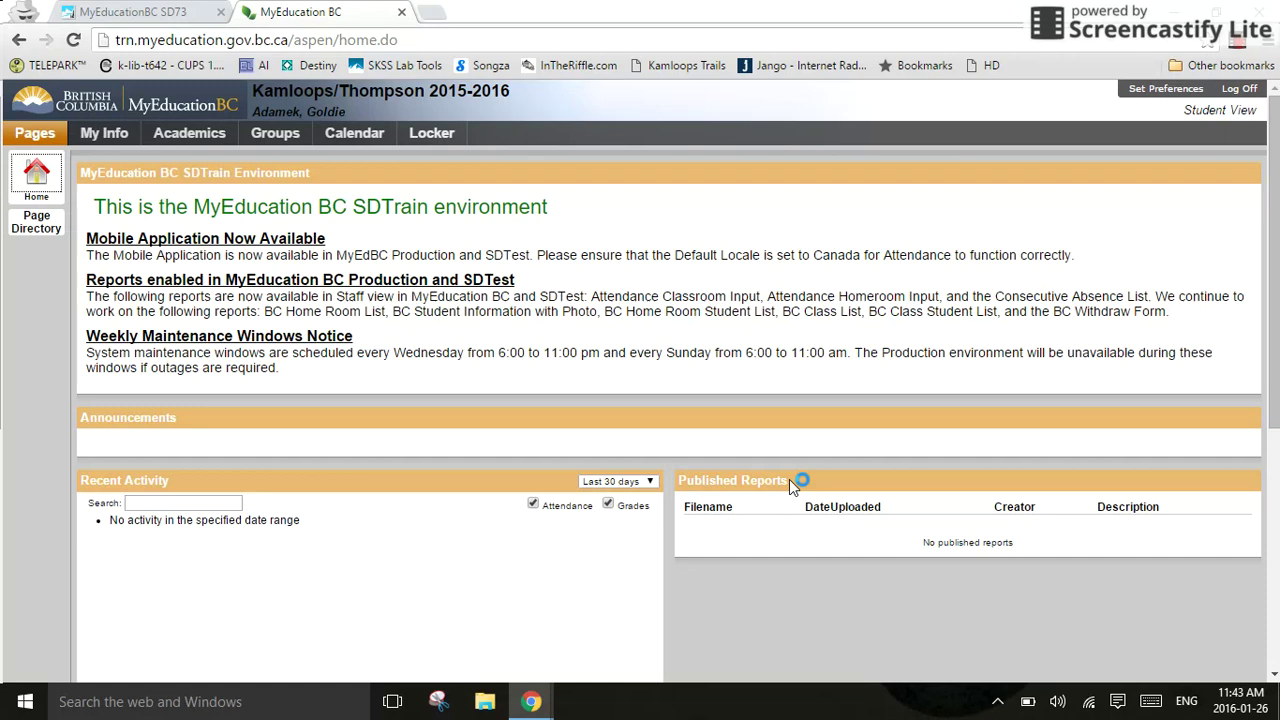
{"action": "left_click", "coordinate": [105, 140]}
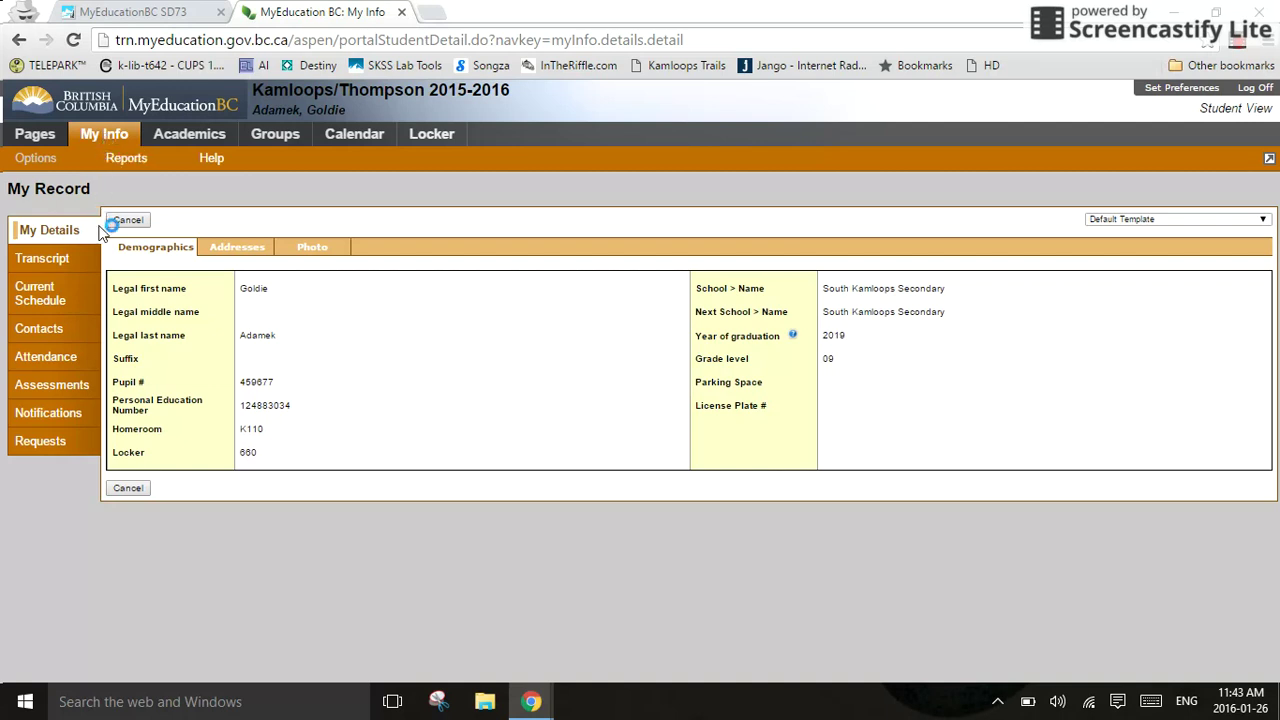
Open the Requests page and scroll through the instructions to the Primary and Alternate requests tables
{"action": "left_click", "coordinate": [68, 453]}
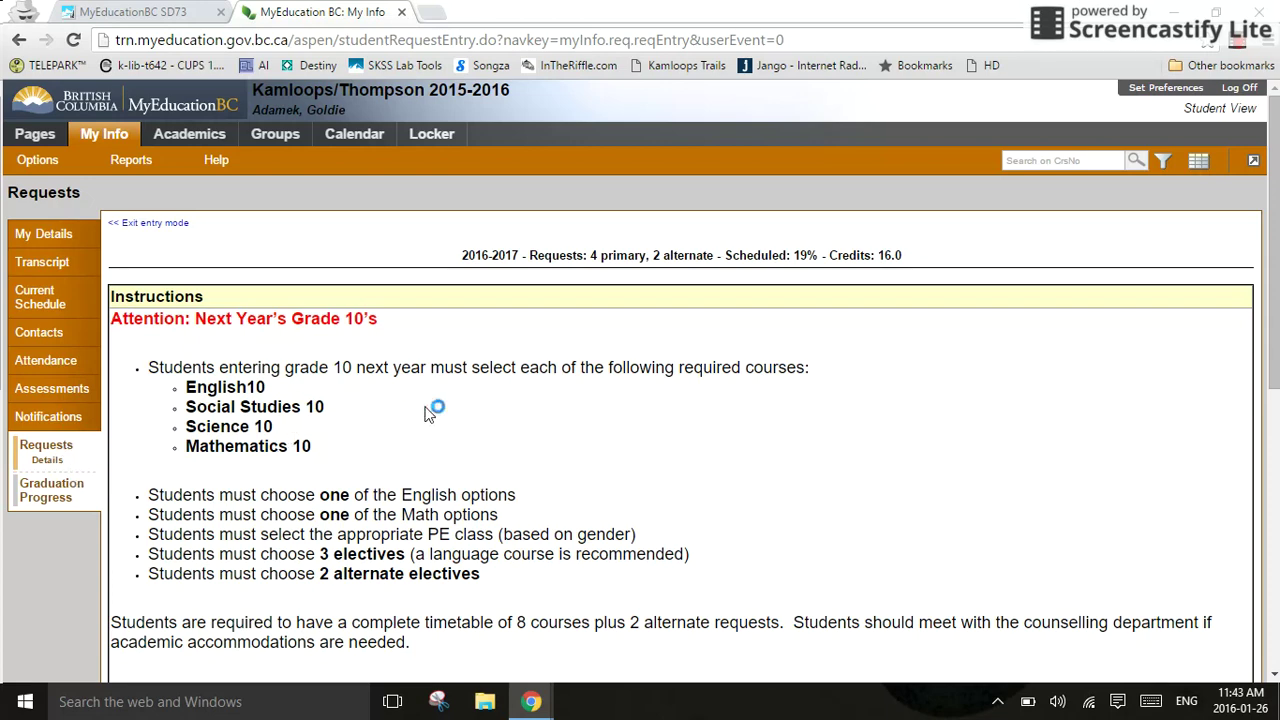
{"action": "scroll", "coordinate": [425, 413], "scroll_direction": "down", "scroll_amount": 1}
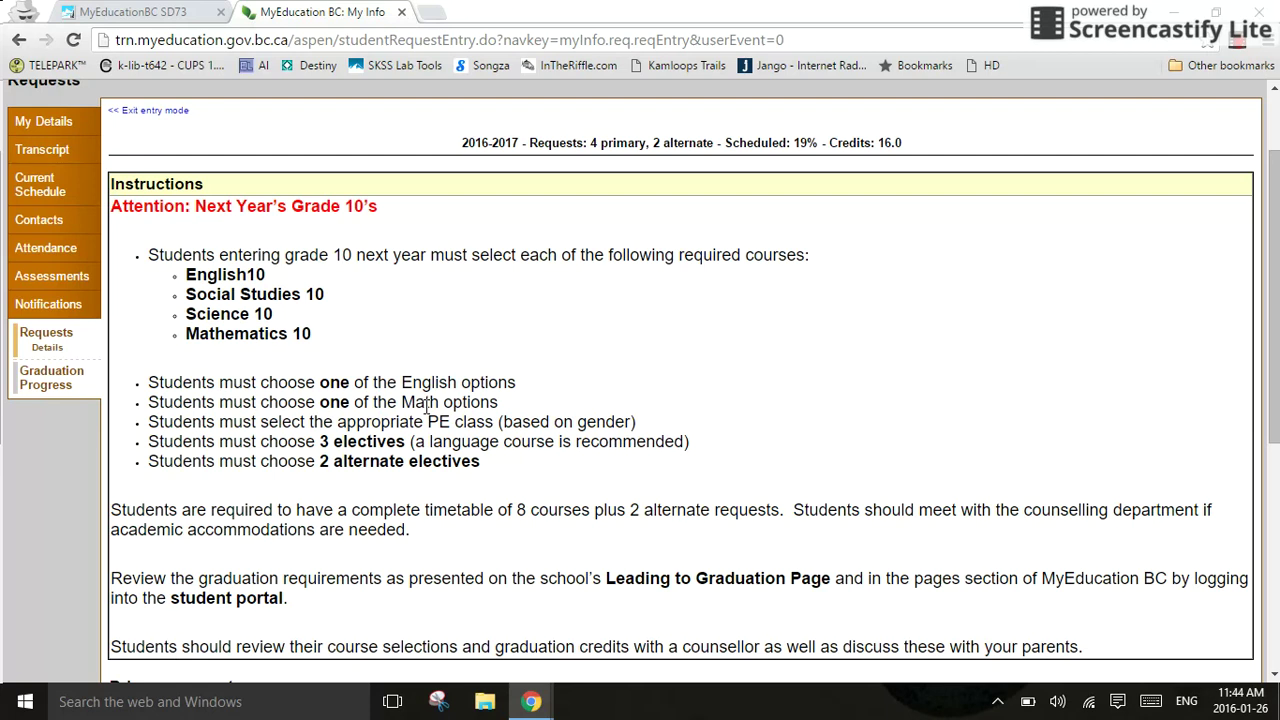
{"action": "scroll", "coordinate": [481, 408], "scroll_direction": "down", "scroll_amount": 1}
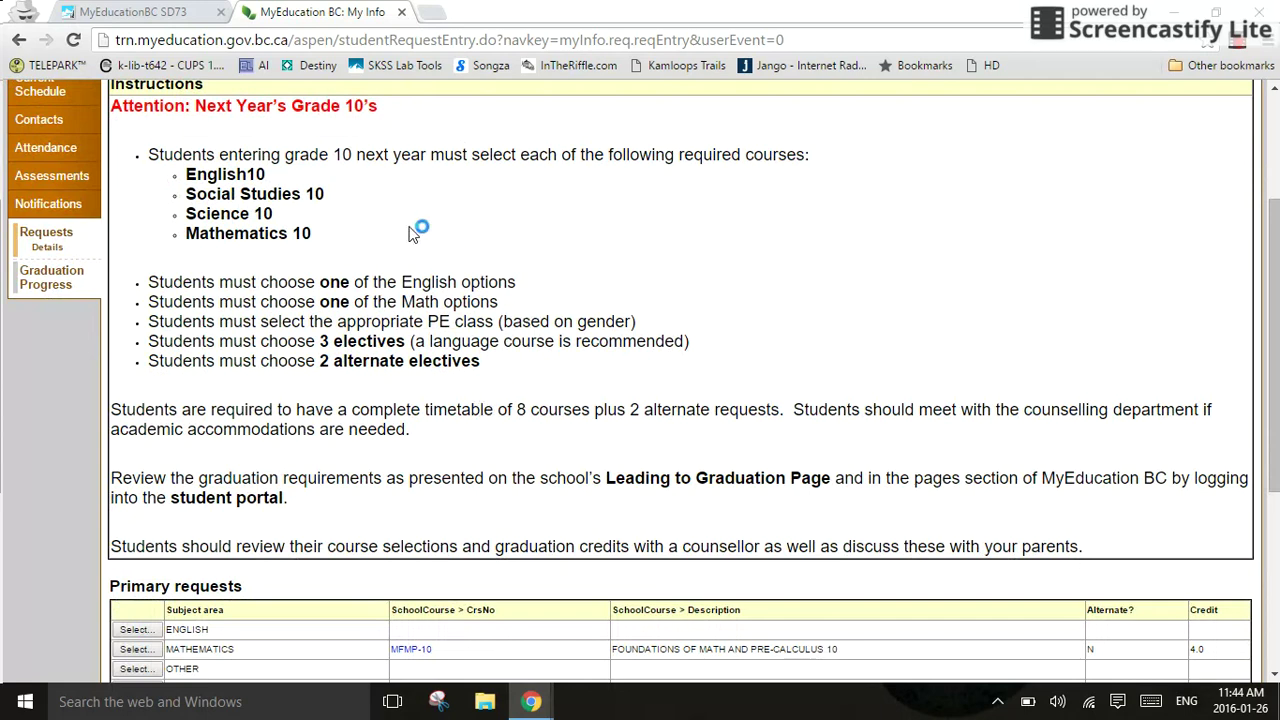
{"action": "left_click", "coordinate": [390, 333]}
{"action": "left_click", "coordinate": [477, 398]}
{"action": "scroll", "coordinate": [477, 398], "scroll_direction": "down", "scroll_amount": 1}
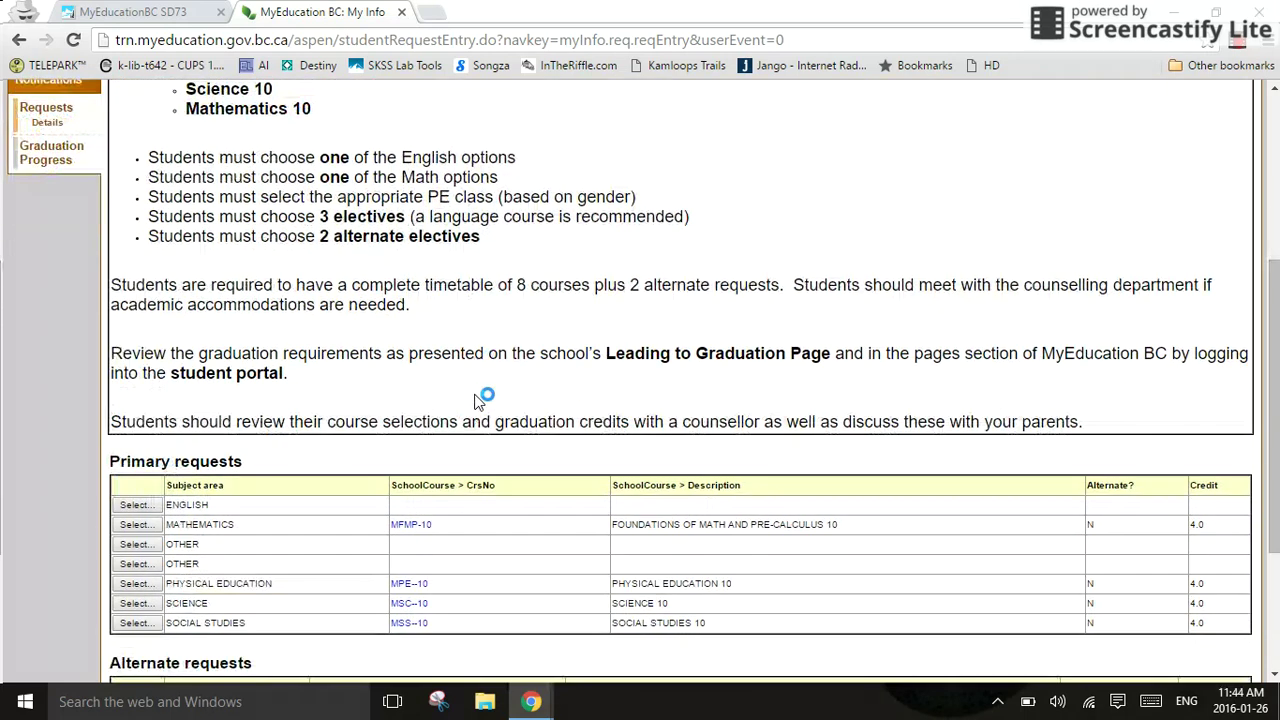
{"action": "scroll", "coordinate": [480, 398], "scroll_direction": "down", "scroll_amount": 2}
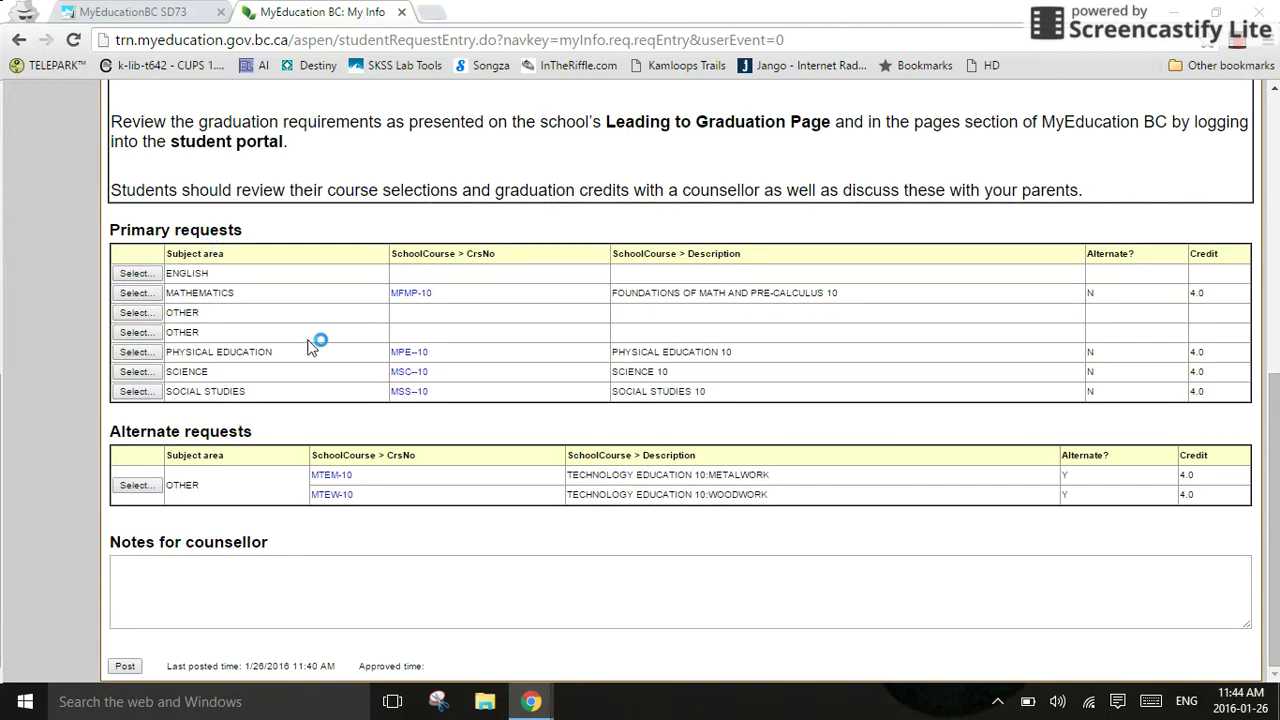
Request MEN--10 English 10 for the ENGLISH row and confirm it
{"action": "left_click", "coordinate": [136, 273]}
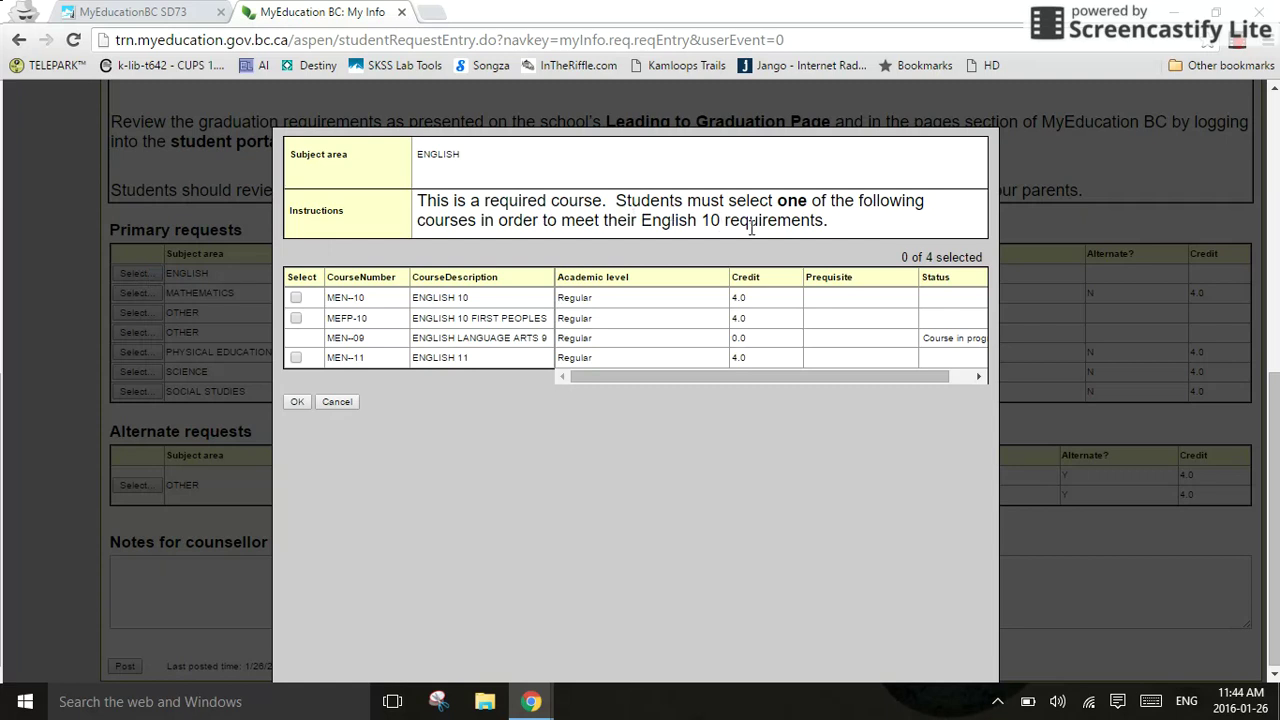
{"action": "left_click", "coordinate": [296, 299]}
{"action": "left_click", "coordinate": [299, 402]}
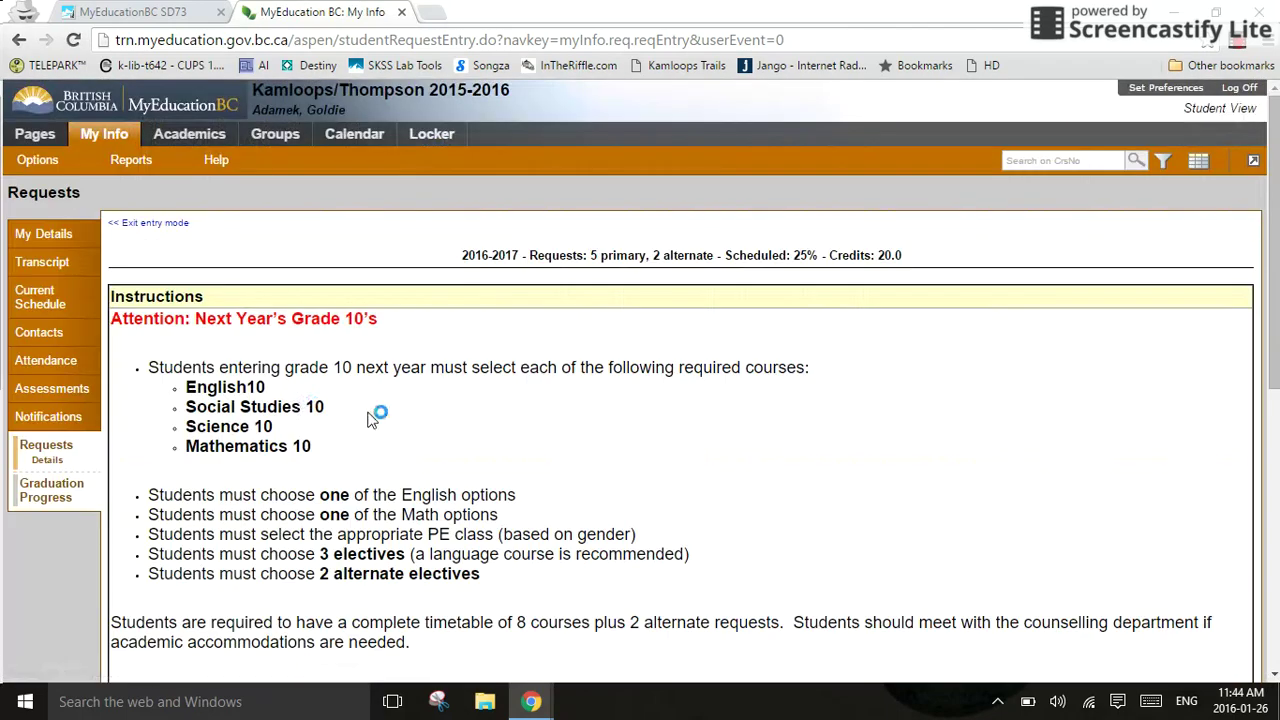
Open the elective chooser for the first OTHER row under Primary requests
{"action": "scroll", "coordinate": [557, 443], "scroll_direction": "down", "scroll_amount": 5}
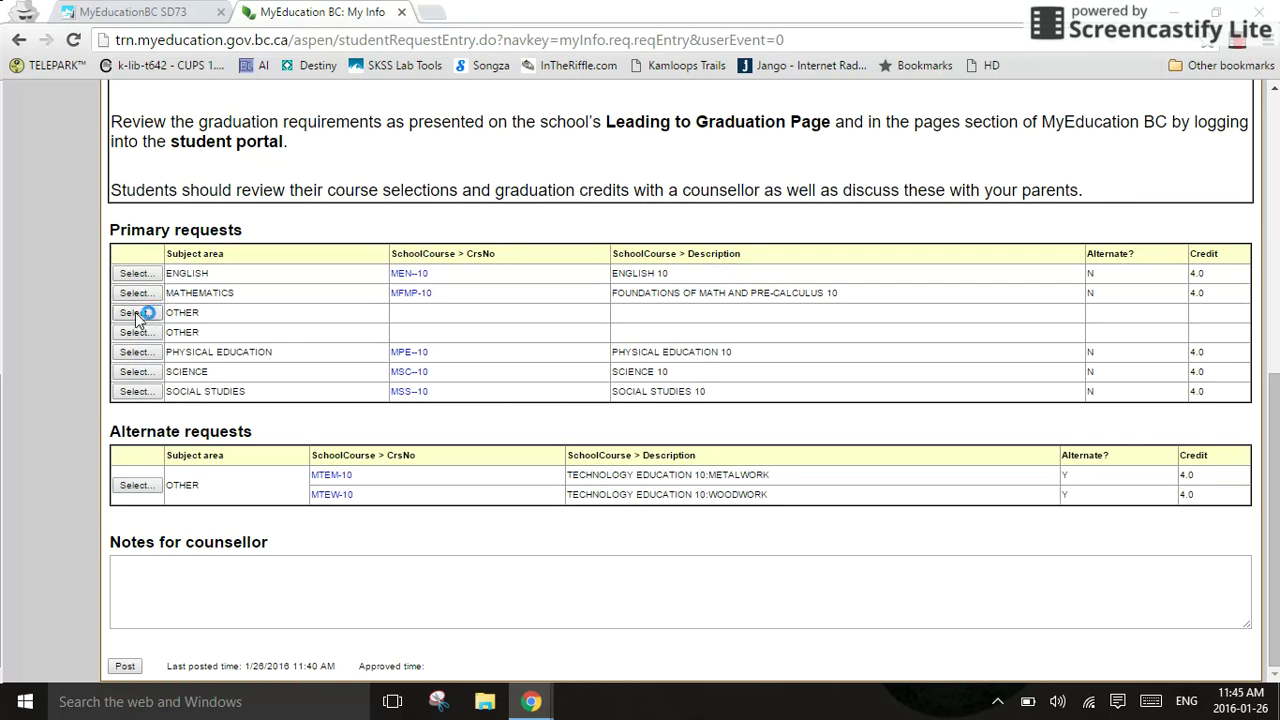
{"action": "left_click", "coordinate": [135, 312]}
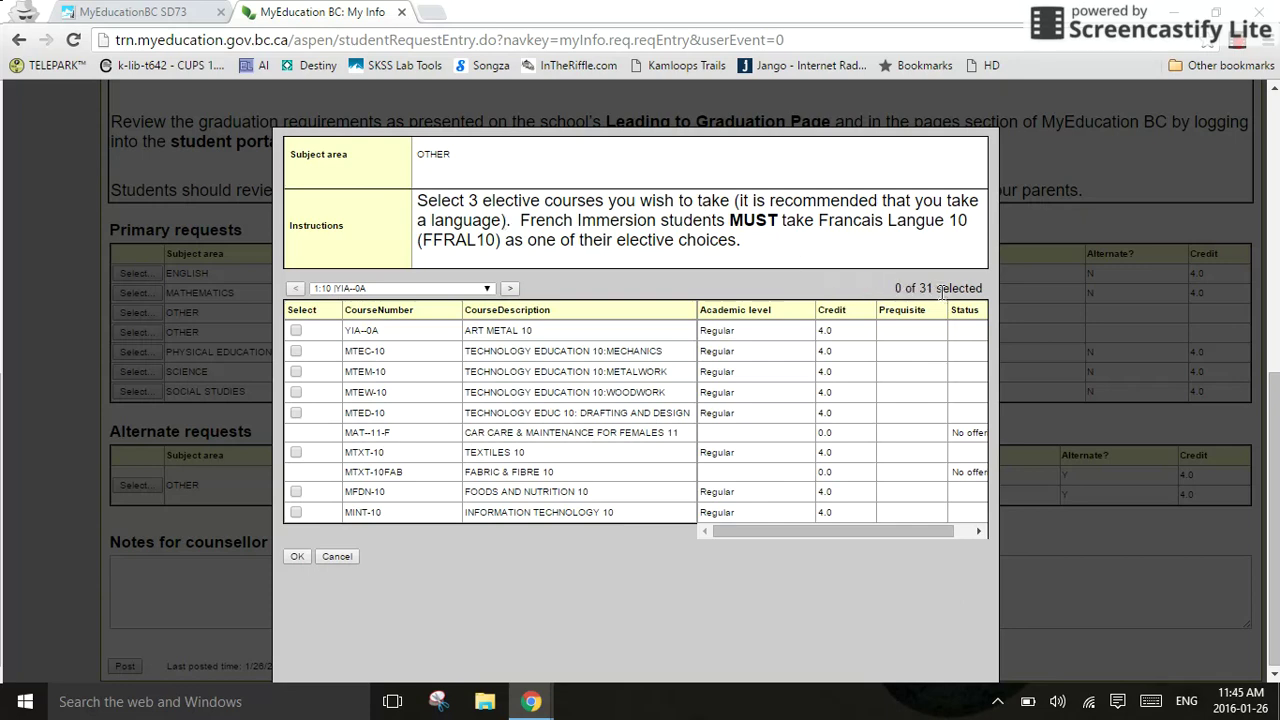
Tick Technology Education 10: Woodwork (MTEW-10) as the first elective
{"action": "left_click", "coordinate": [878, 308]}
{"action": "left_click", "coordinate": [296, 392]}
{"action": "left_click", "coordinate": [505, 288]}
{"action": "left_click", "coordinate": [487, 288]}
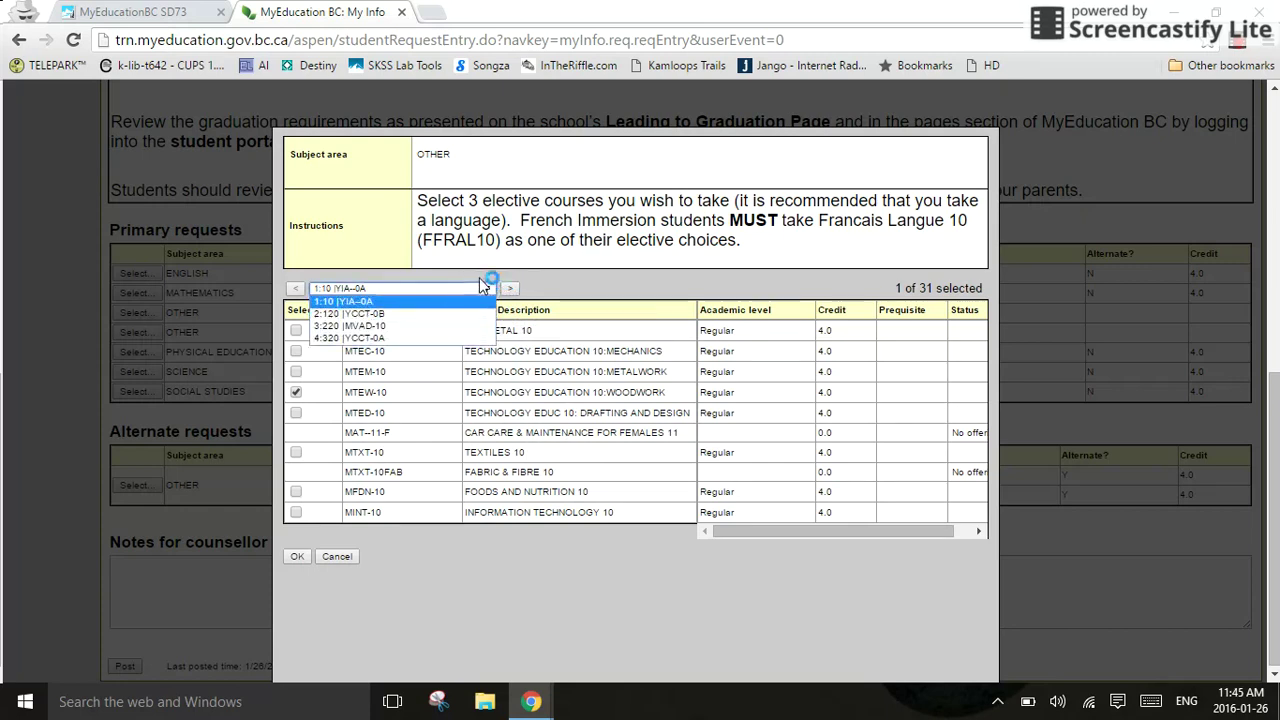
{"action": "left_click", "coordinate": [534, 278]}
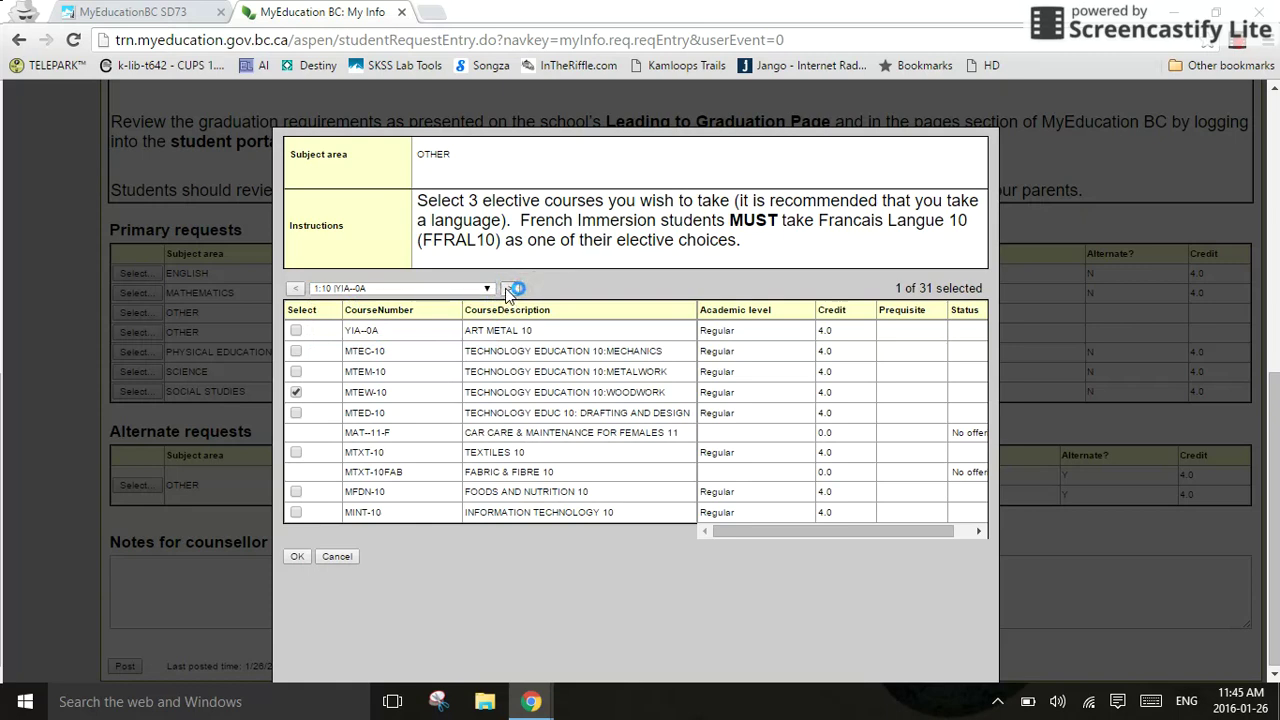
Add Music 10: Guitar (MMGR-10) and French 10 (MFR--10) from later pages, then confirm all three
{"action": "left_click", "coordinate": [507, 289]}
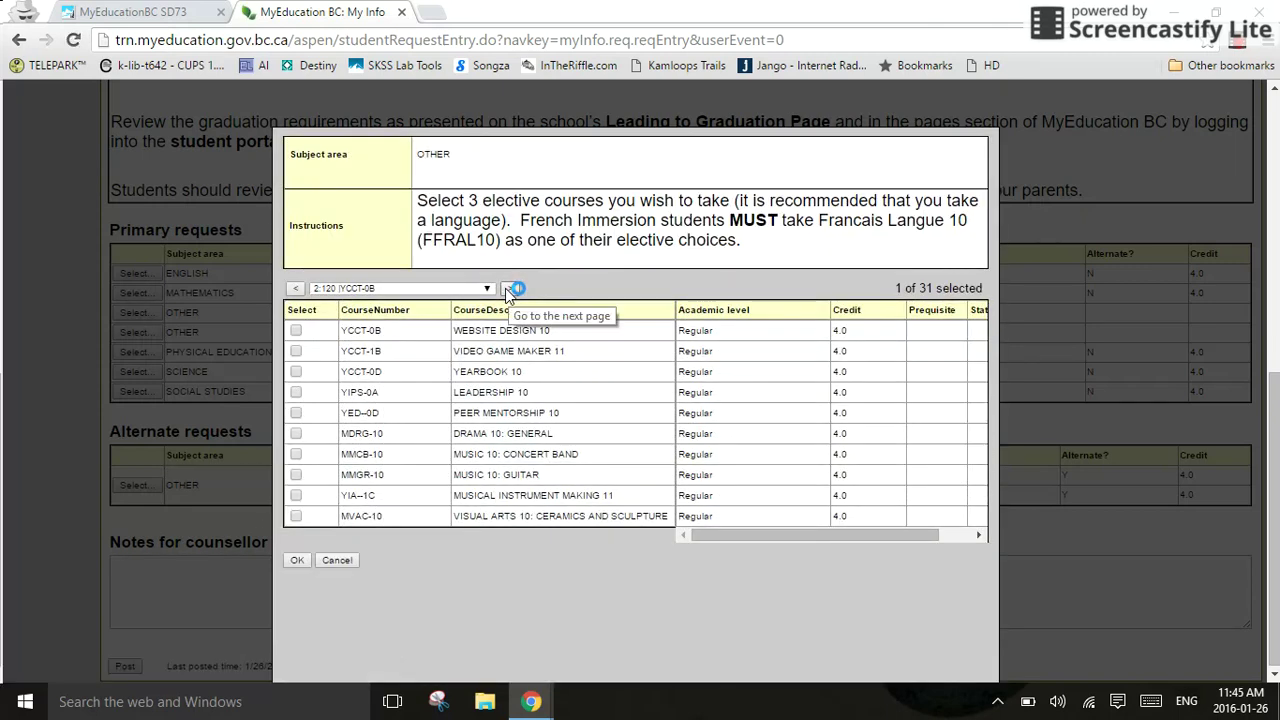
{"action": "left_click", "coordinate": [296, 475]}
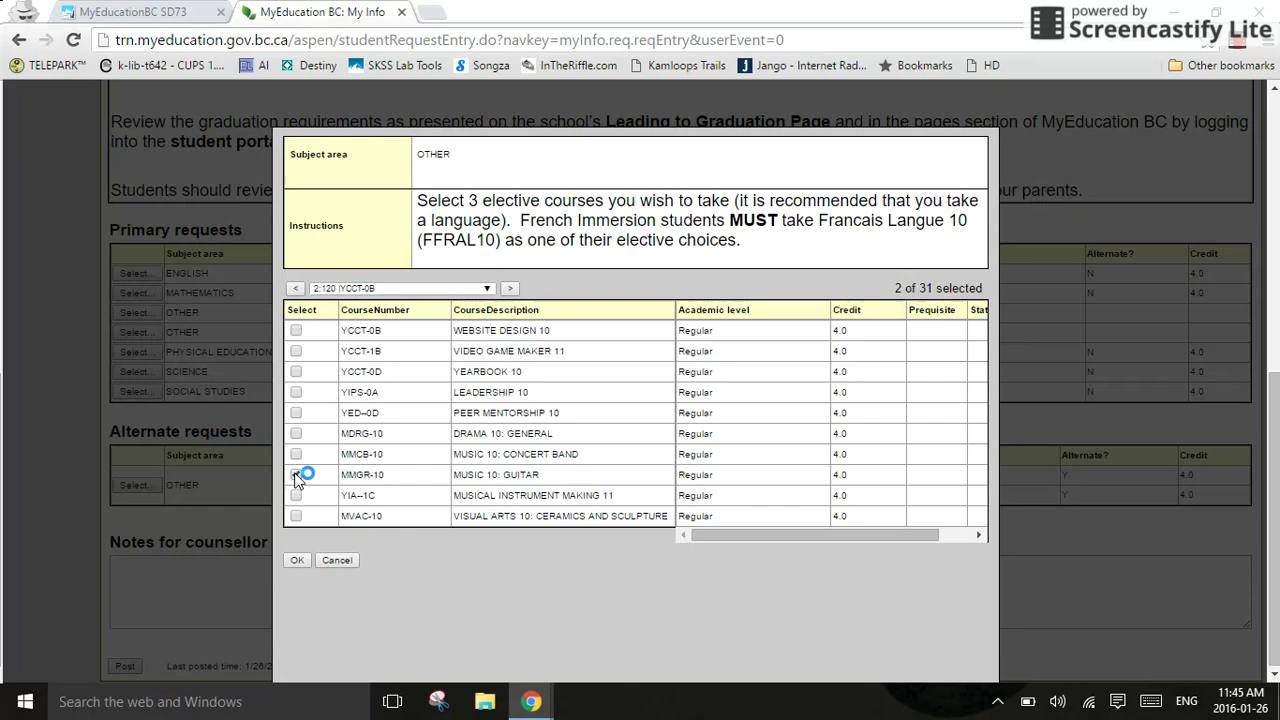
{"action": "left_click", "coordinate": [510, 289]}
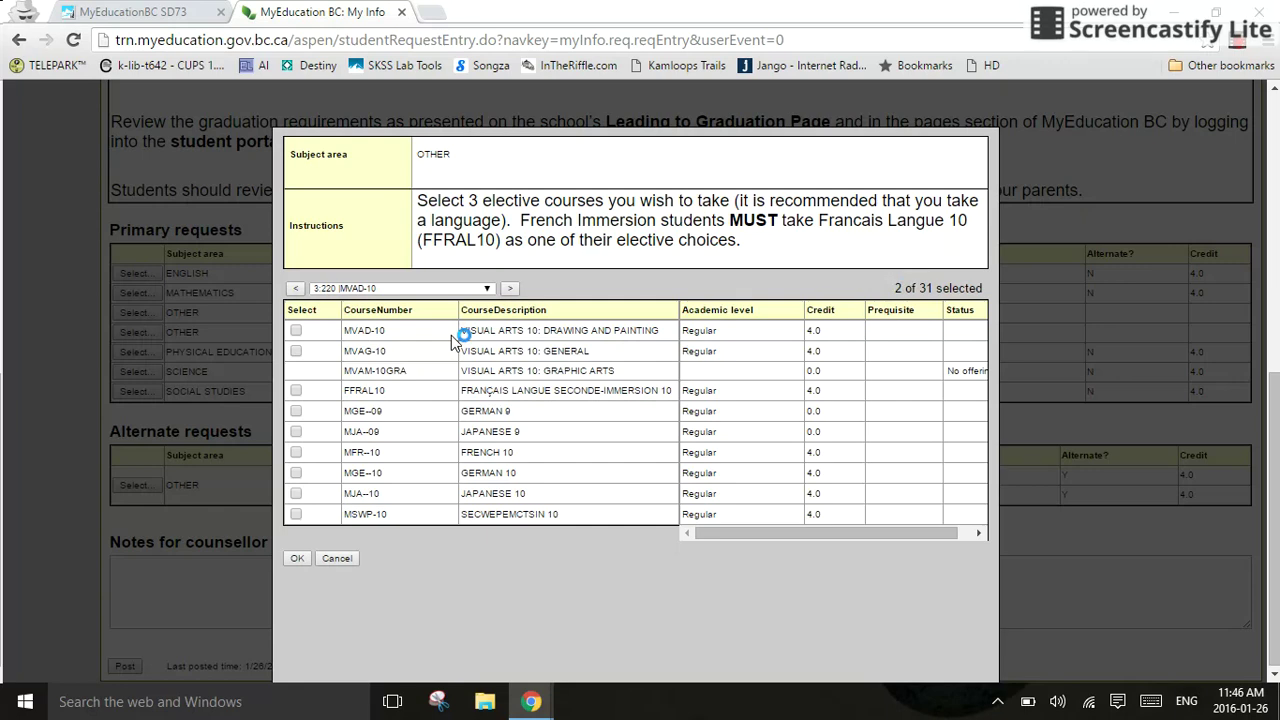
{"action": "left_click", "coordinate": [296, 452]}
{"action": "left_click", "coordinate": [297, 560]}
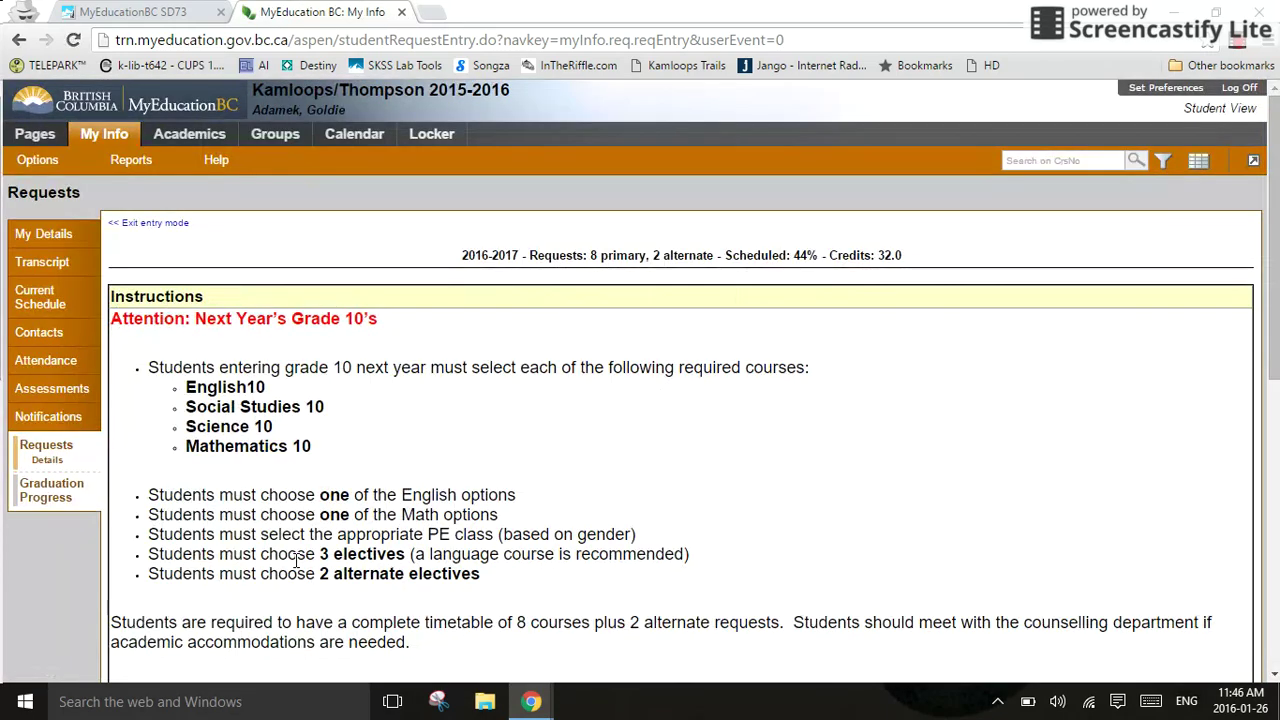
{"action": "scroll", "coordinate": [296, 563], "scroll_direction": "down", "scroll_amount": 4}
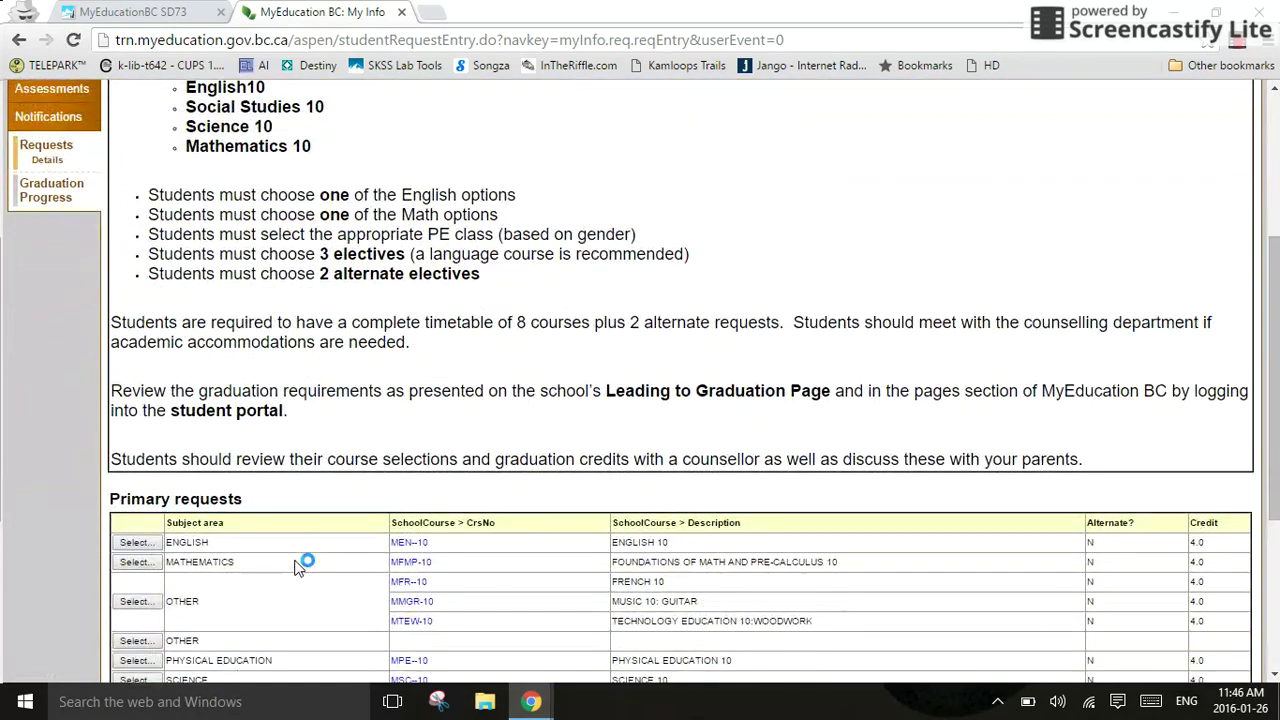
{"action": "scroll", "coordinate": [296, 566], "scroll_direction": "down", "scroll_amount": 1}
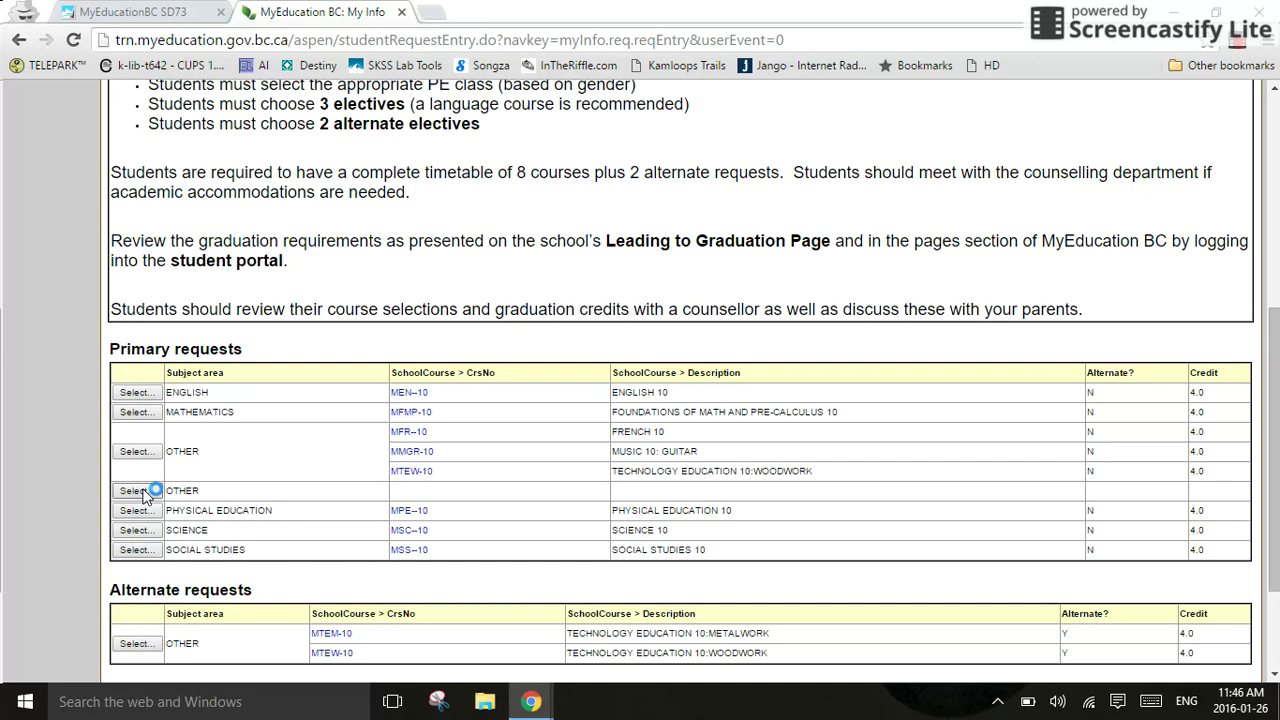
{"action": "scroll", "coordinate": [330, 494], "scroll_direction": "down", "scroll_amount": 3}
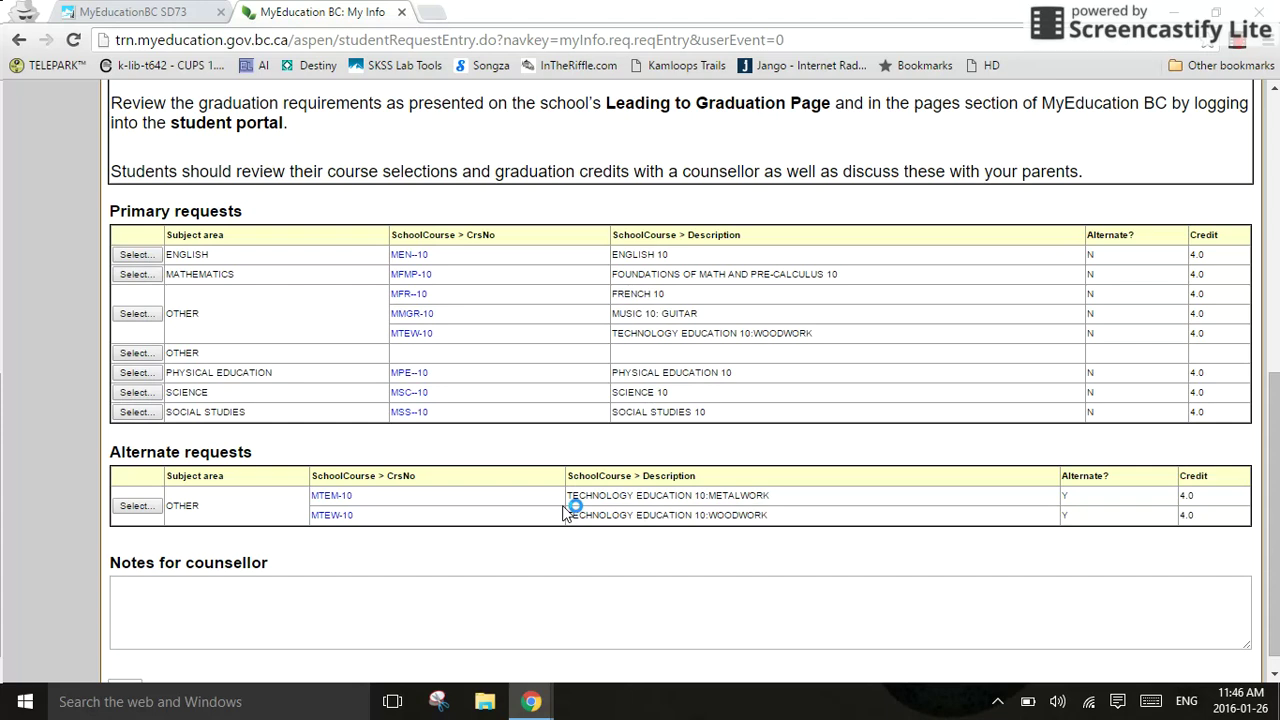
{"action": "scroll", "coordinate": [617, 540], "scroll_direction": "down", "scroll_amount": 1}
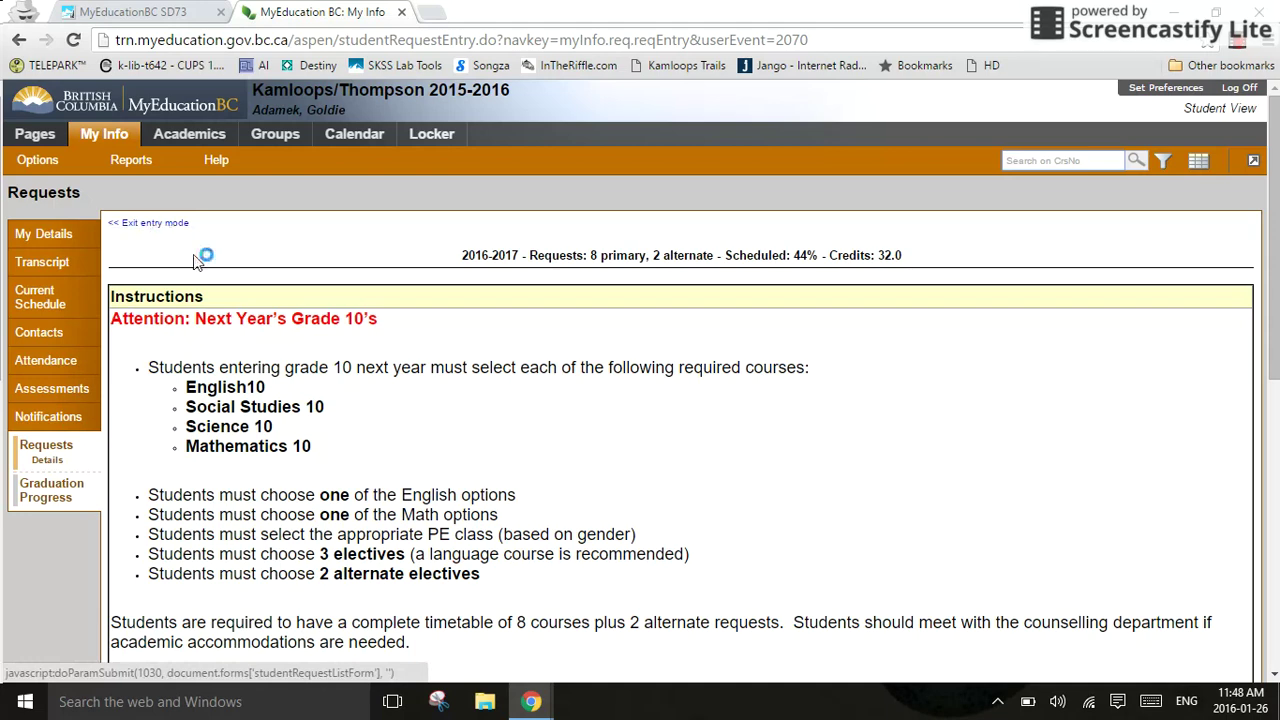
{"action": "left_click", "coordinate": [148, 228]}
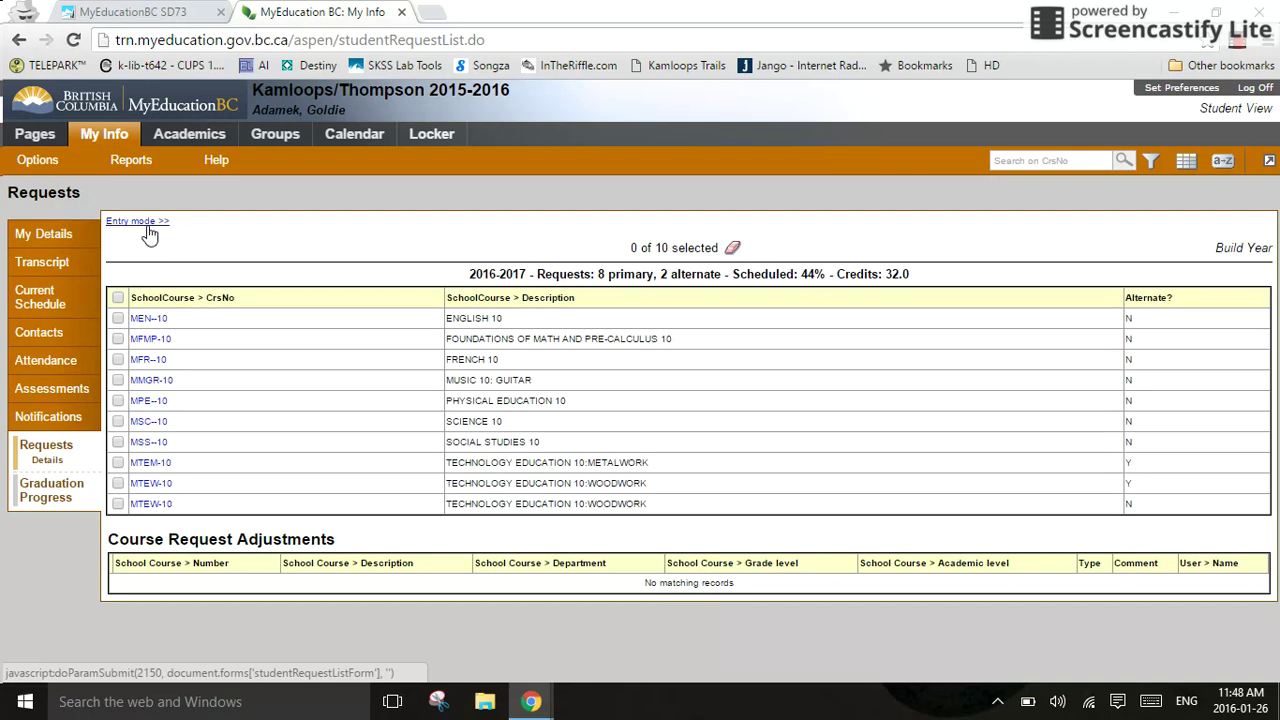
{"action": "left_click", "coordinate": [146, 226]}
{"action": "left_click", "coordinate": [141, 226]}
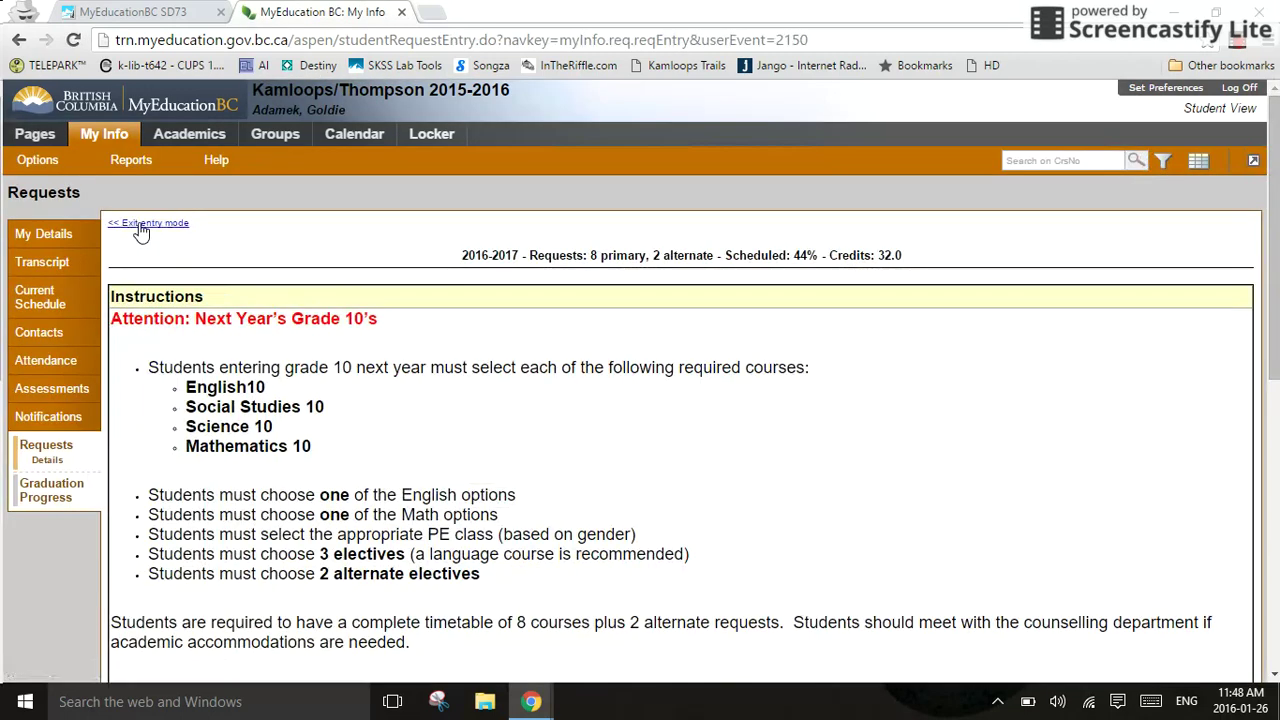